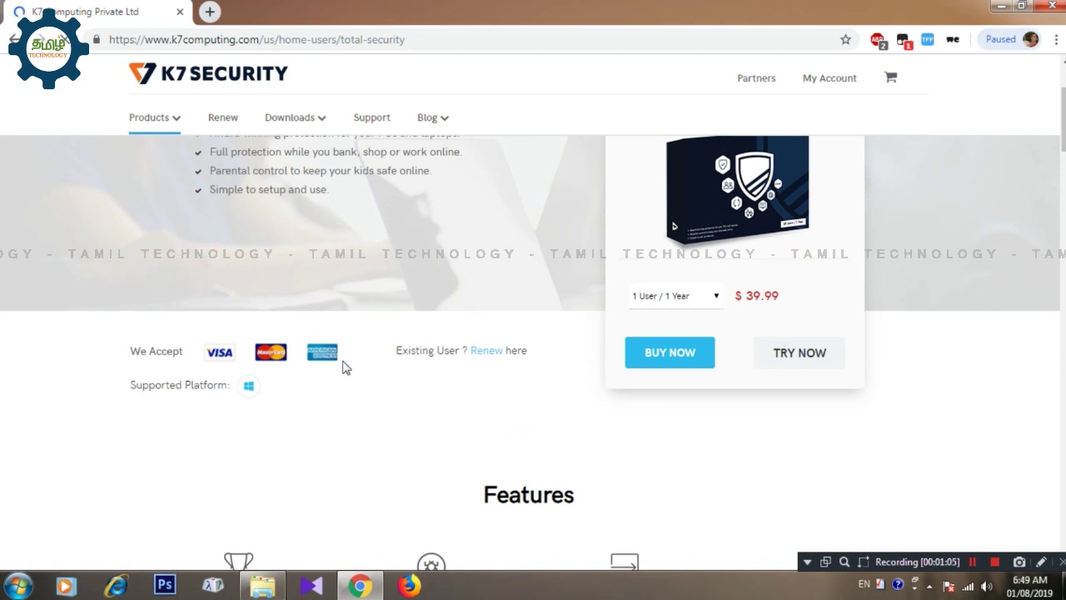
# Look through the K7 Total Security product page, including its features and purchase options
pyautogui.scroll(-4, 345, 367)
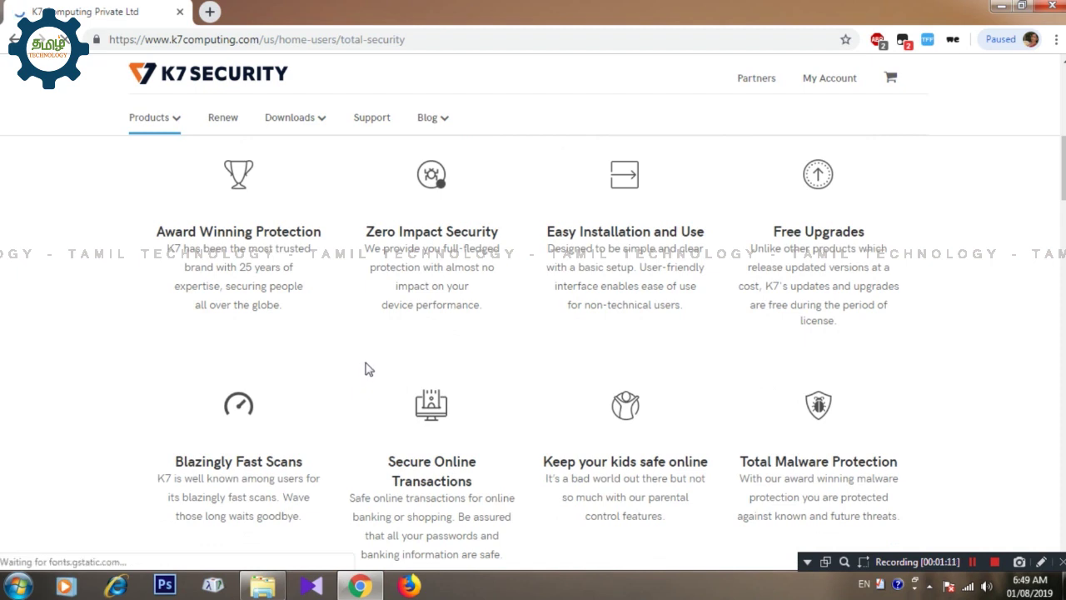
pyautogui.scroll(2, 369, 369)
pyautogui.scroll(1, 372, 370)
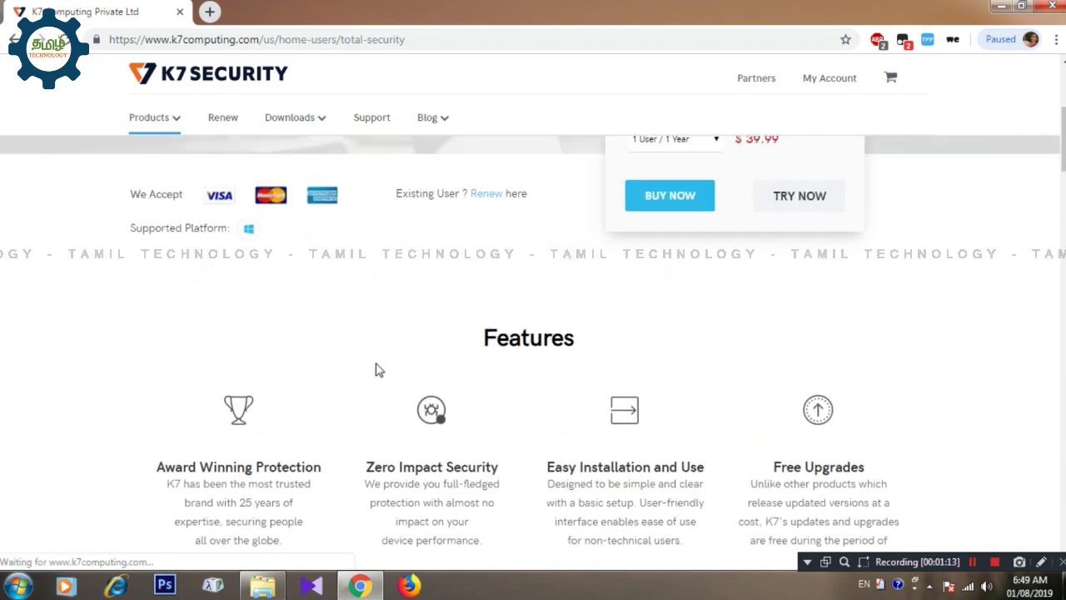
pyautogui.scroll(-2, 378, 369)
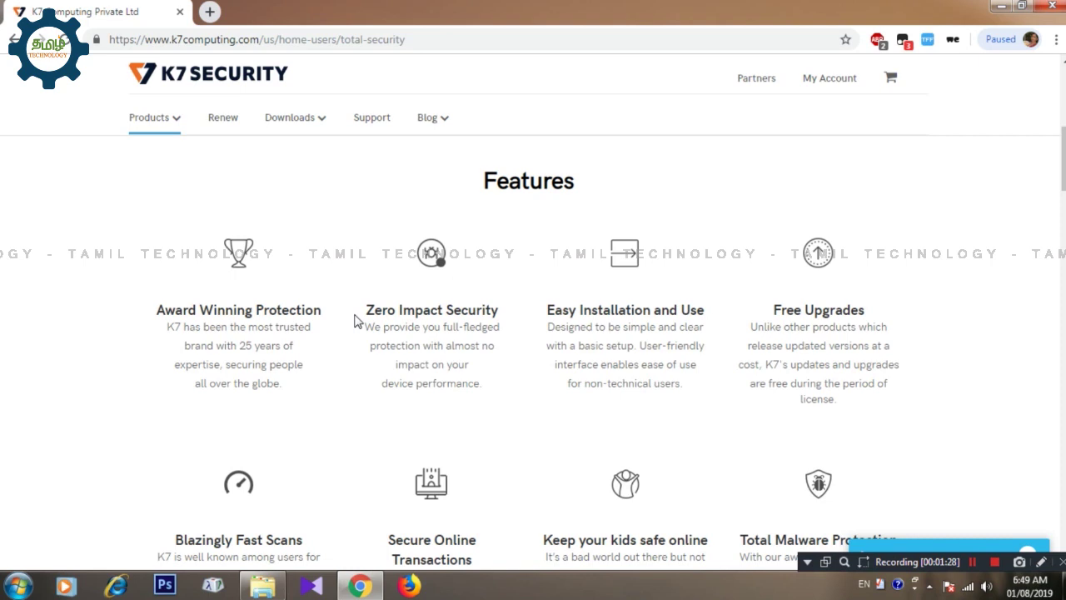
pyautogui.scroll(-2, 354, 319)
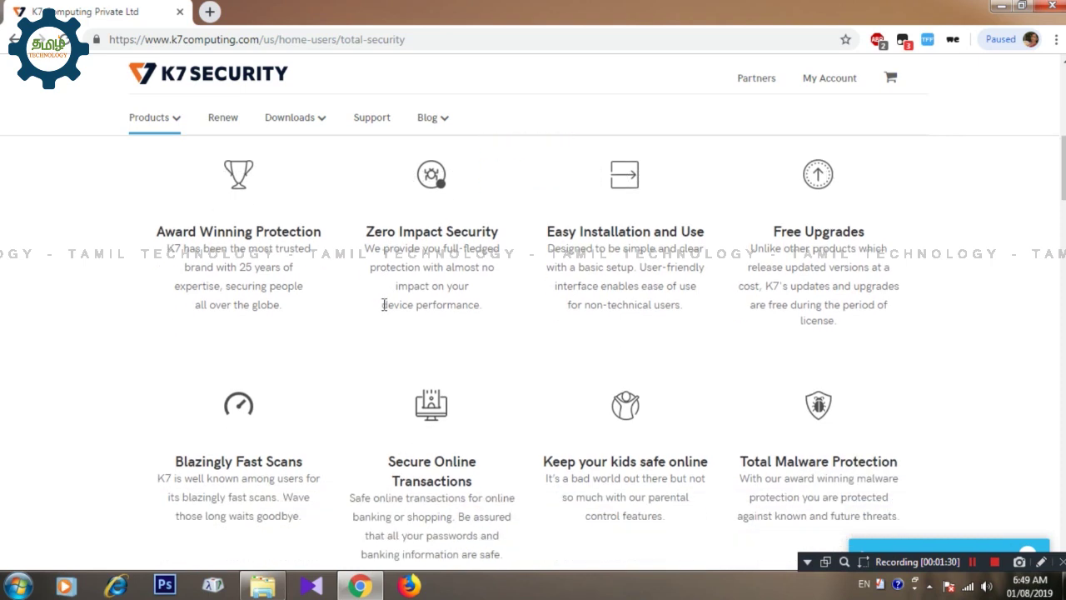
pyautogui.scroll(6, 387, 329)
pyautogui.scroll(1, 387, 327)
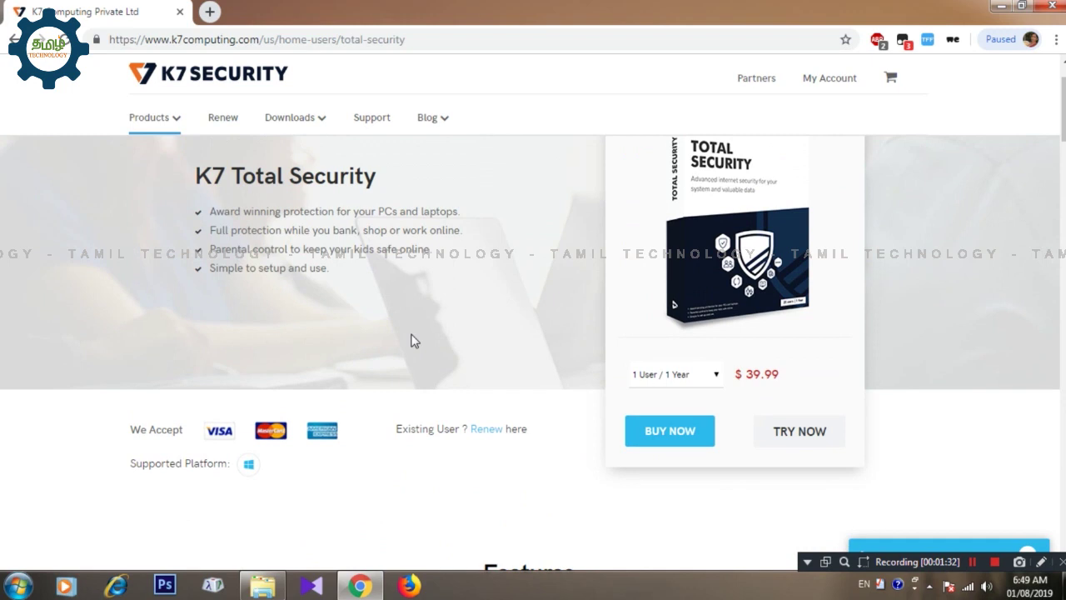
pyautogui.scroll(1, 409, 342)
# Download the K7 Total Security trial for Windows from the site's Free Trials page and view the browser's downloads
pyautogui.moveTo(322, 127)
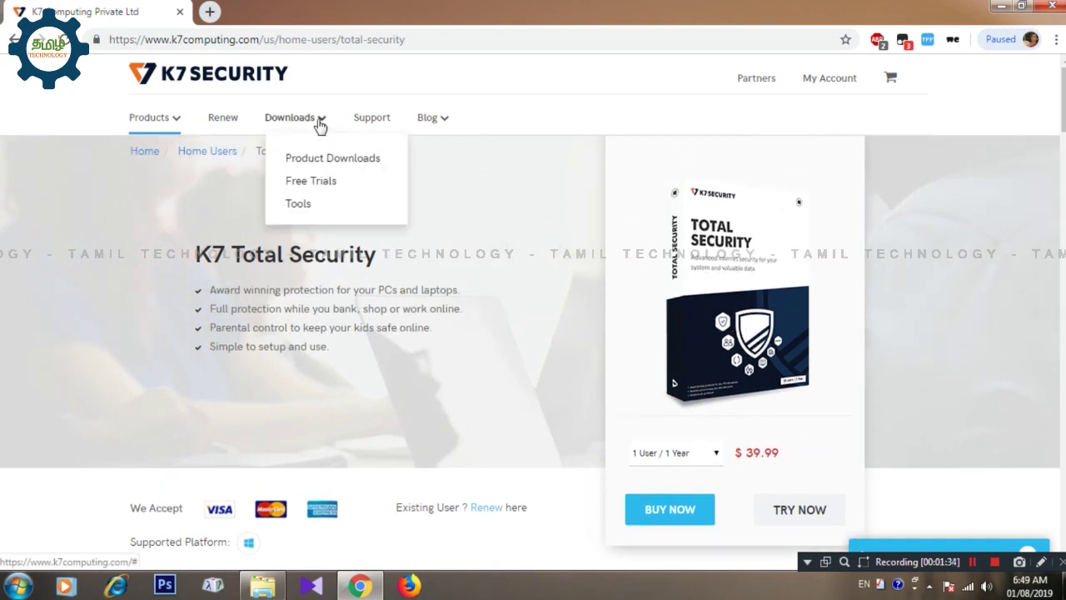
pyautogui.click(325, 182)
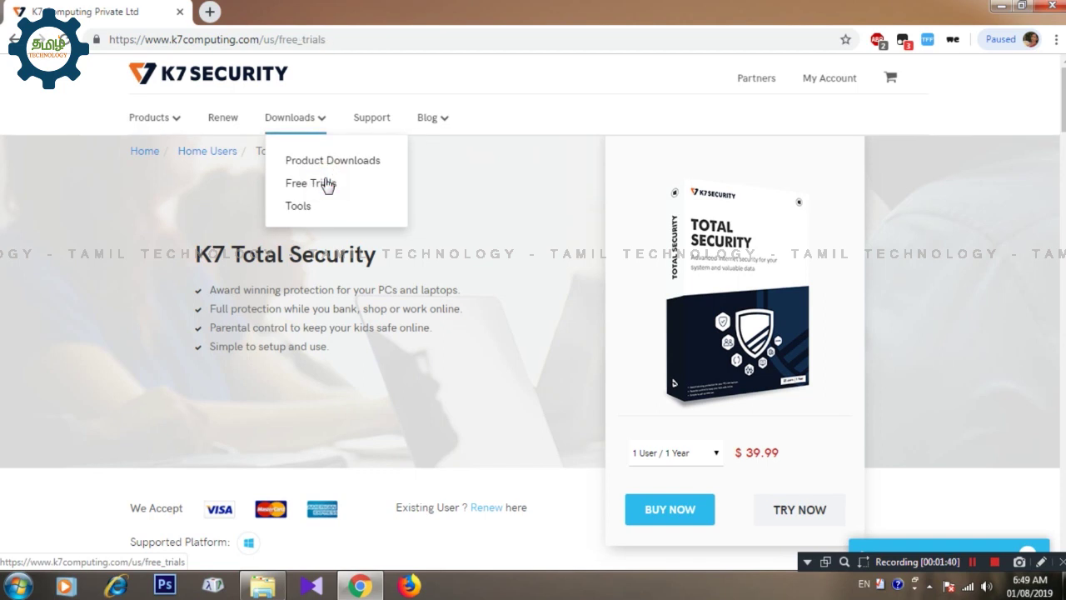
pyautogui.scroll(-5, 550, 340)
pyautogui.scroll(2, 533, 347)
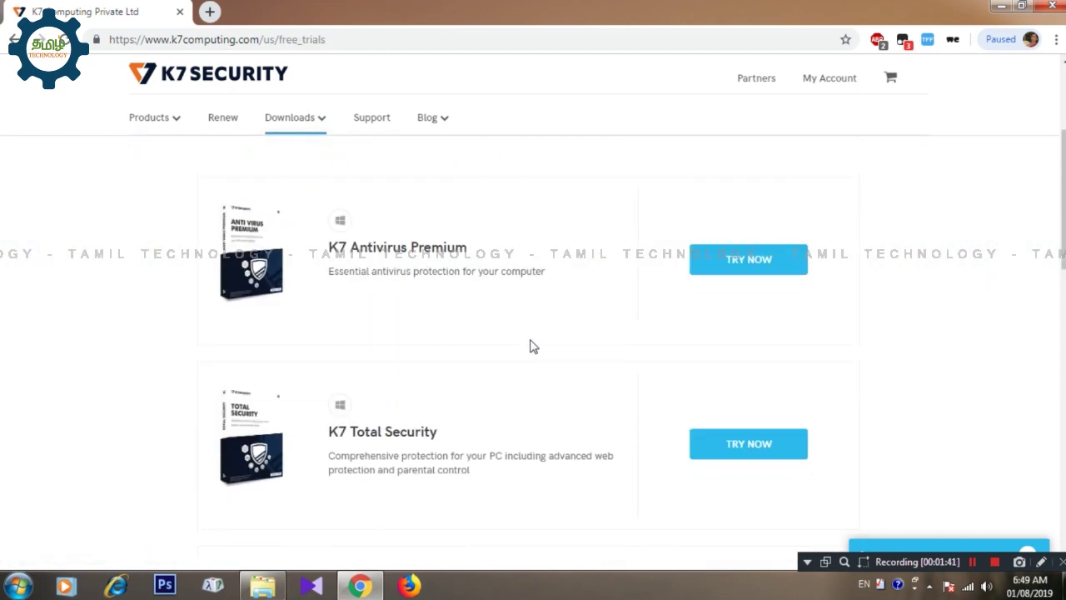
pyautogui.scroll(-4, 450, 325)
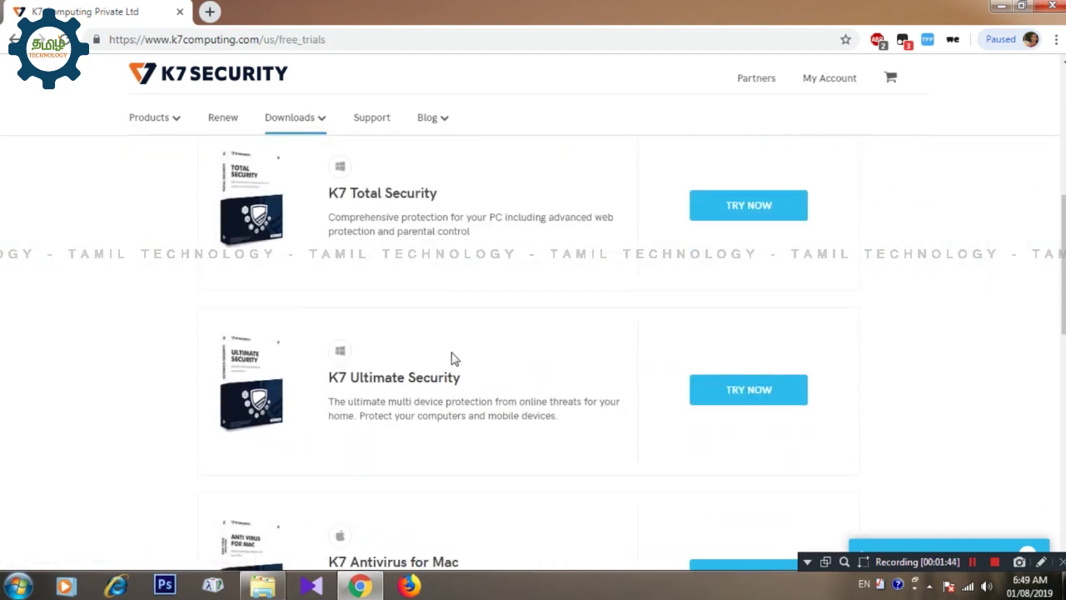
pyautogui.scroll(-4, 467, 358)
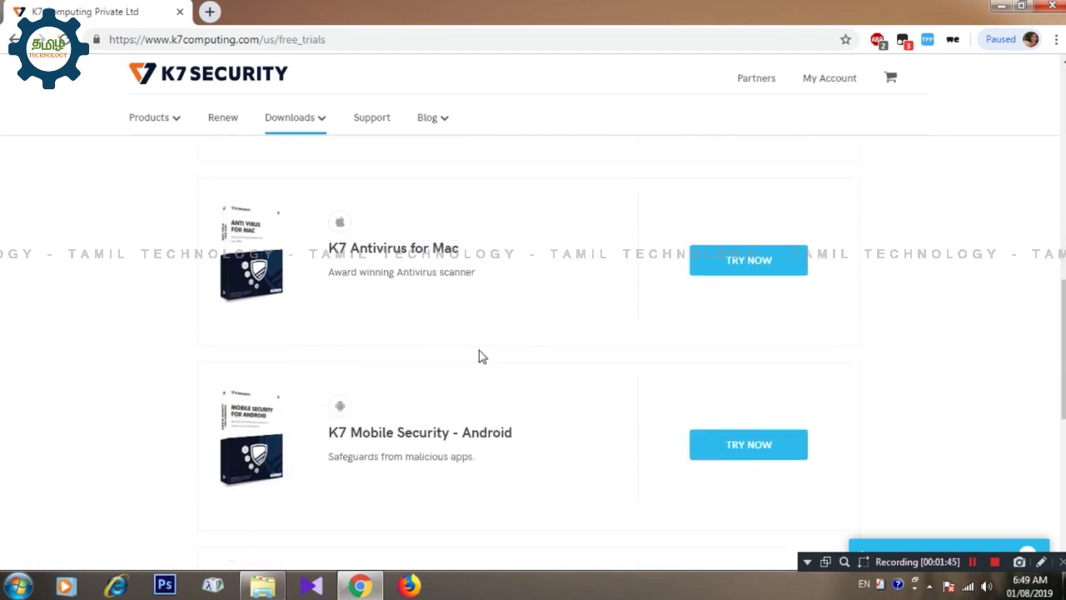
pyautogui.scroll(5, 505, 355)
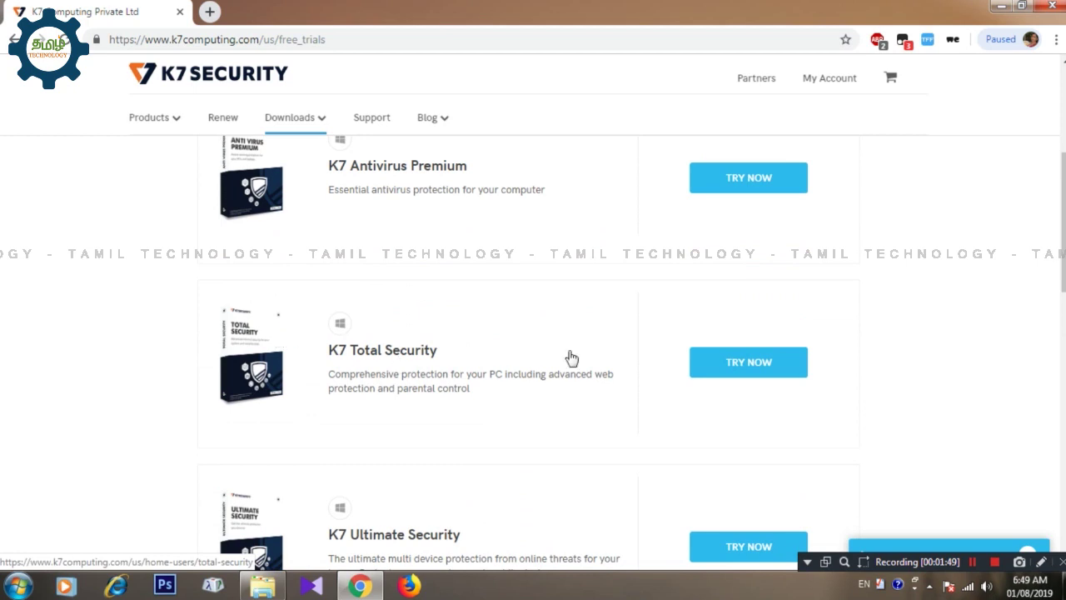
pyautogui.click(759, 373)
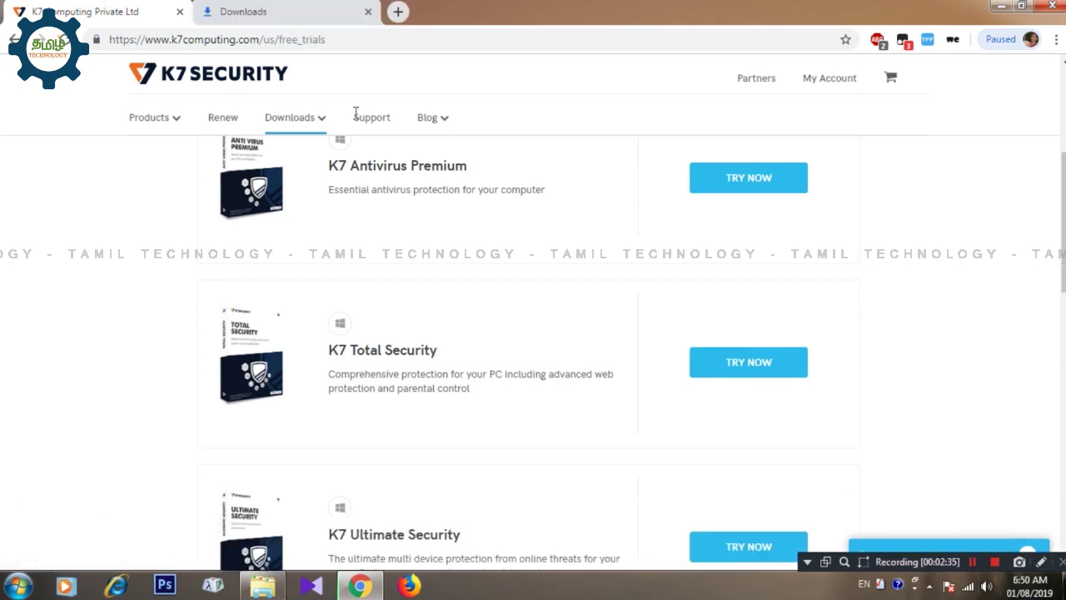
pyautogui.click(258, 10)
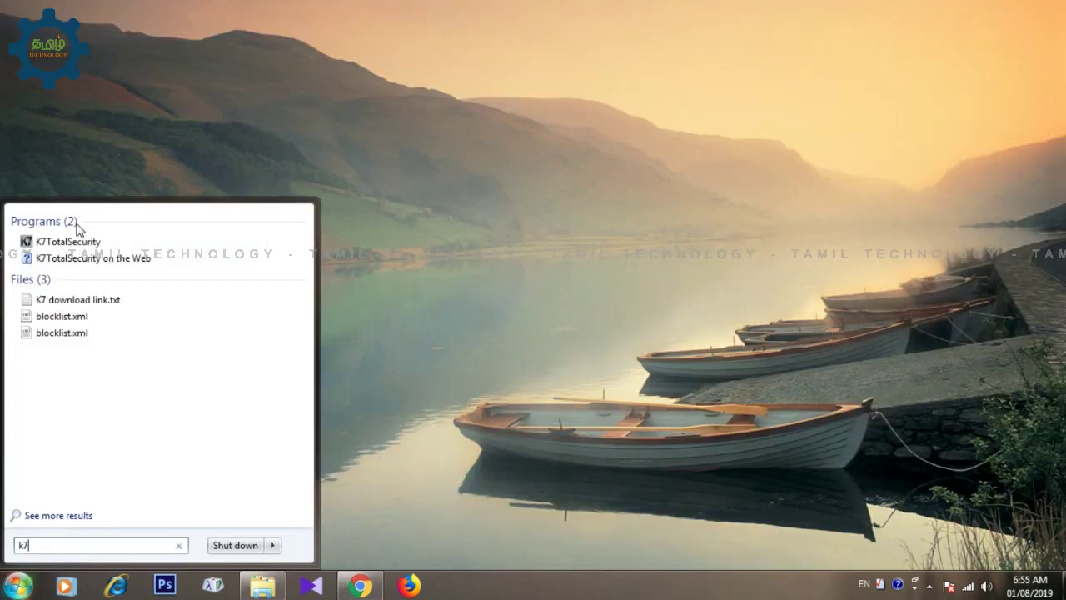
# Update the outdated antivirus definitions in K7TotalSecurity and restart the computer
pyautogui.click(80, 242)
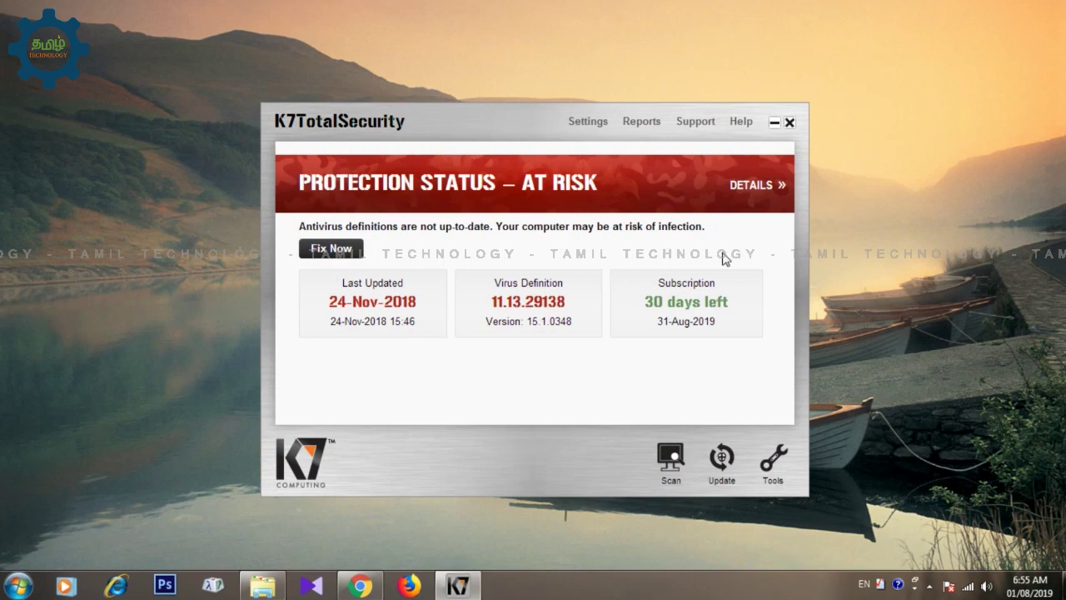
pyautogui.moveTo(506, 125); pyautogui.dragTo(523, 110)
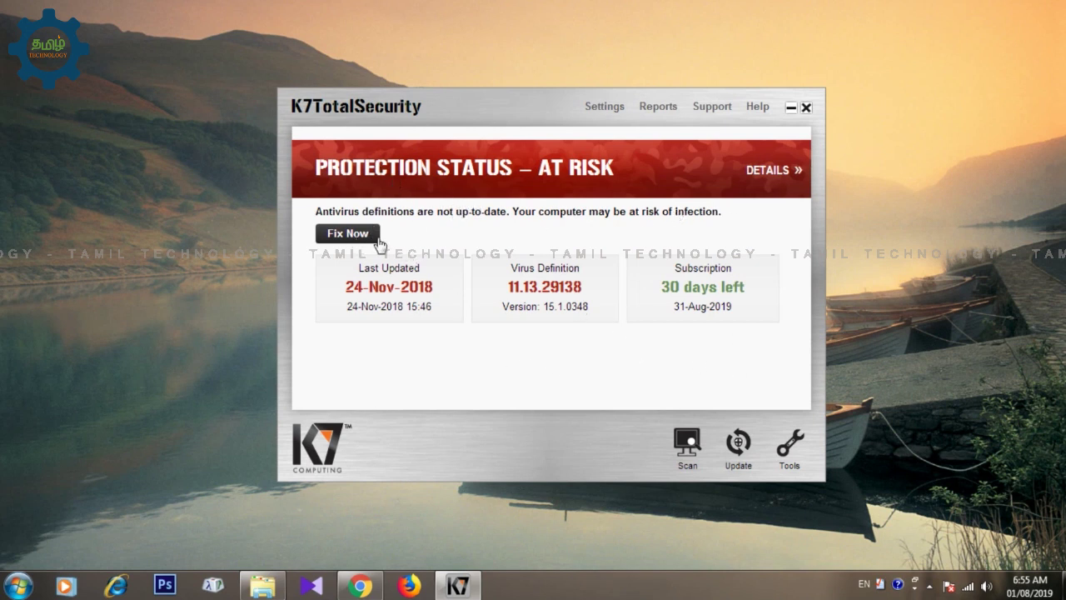
pyautogui.click(346, 235)
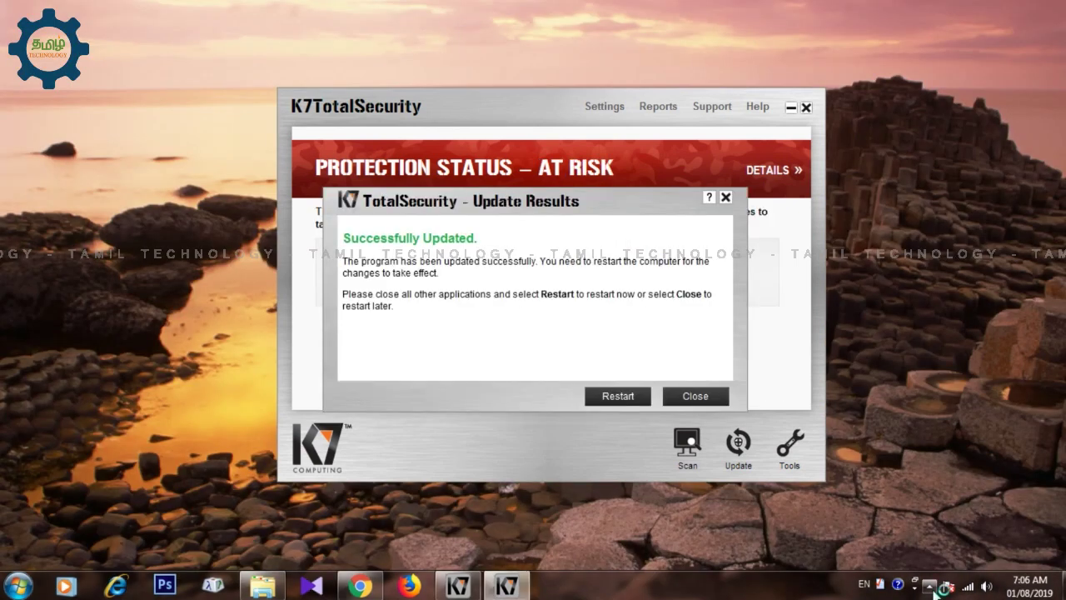
pyautogui.click(624, 403)
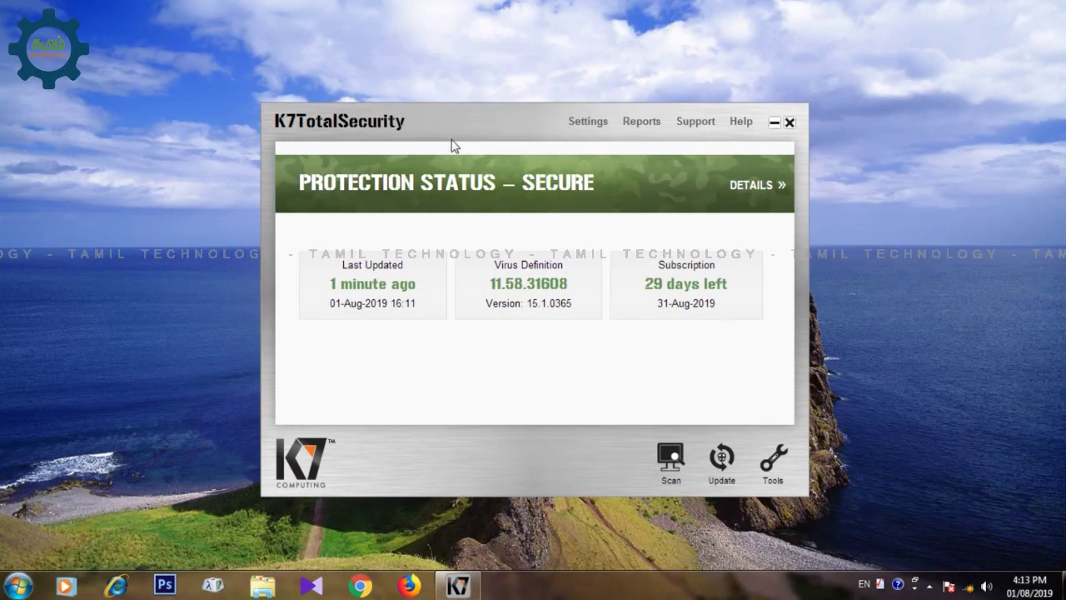
pyautogui.moveTo(452, 145); pyautogui.dragTo(458, 118)
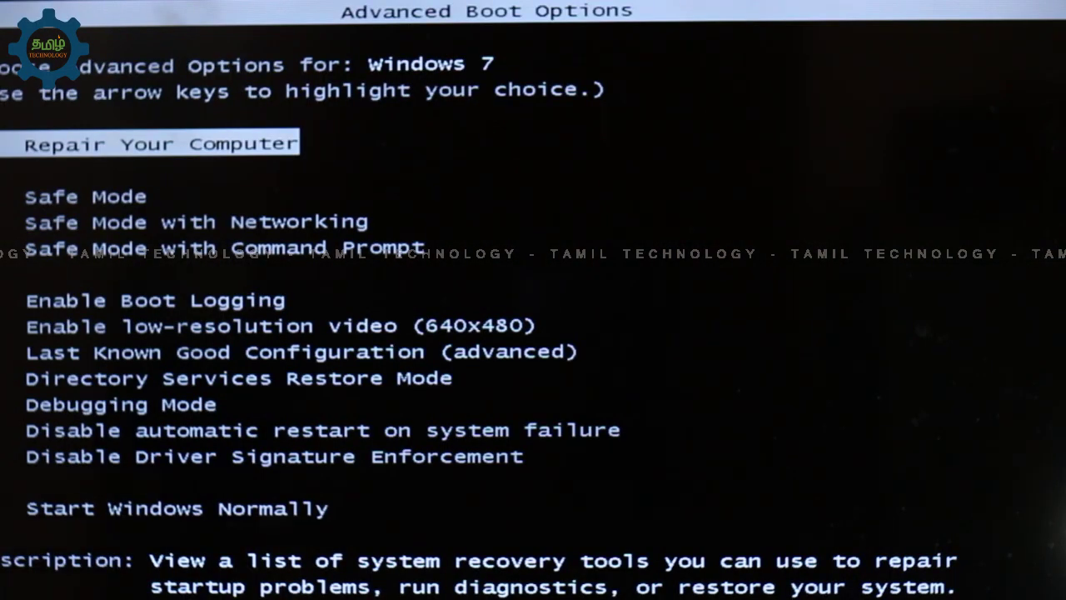
# Boot Windows 7 into Safe Mode and close the Windows Help and Support window
pyautogui.press('Down')
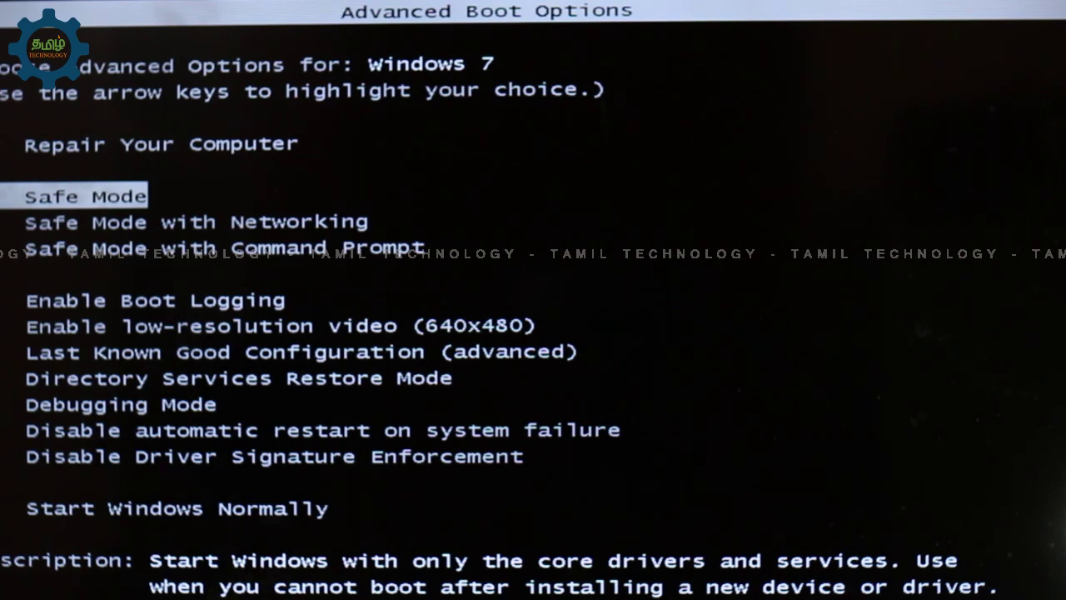
pyautogui.press('Return')
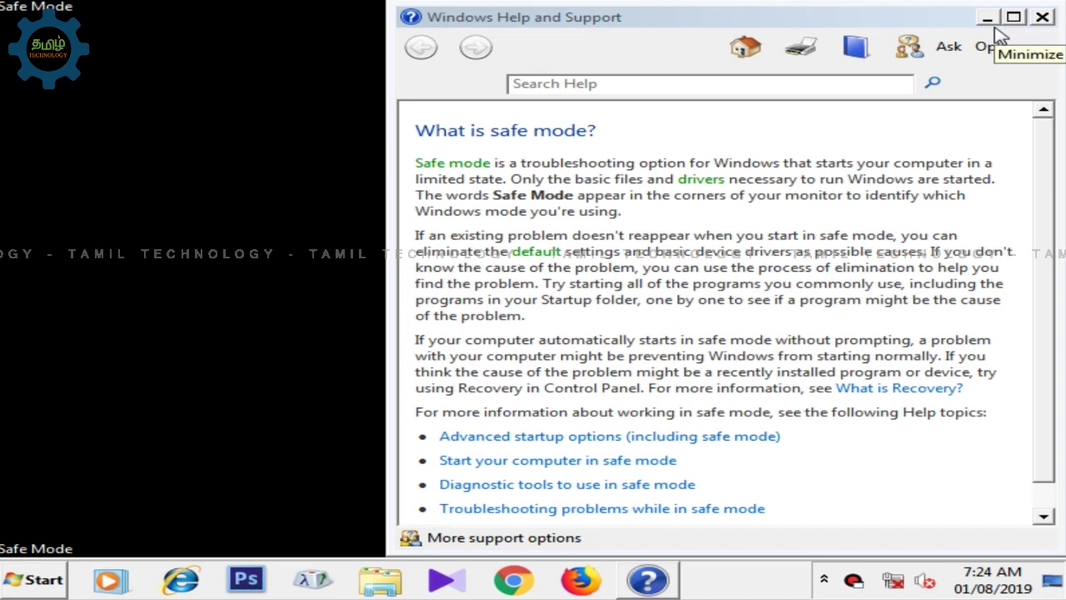
pyautogui.click(1045, 20)
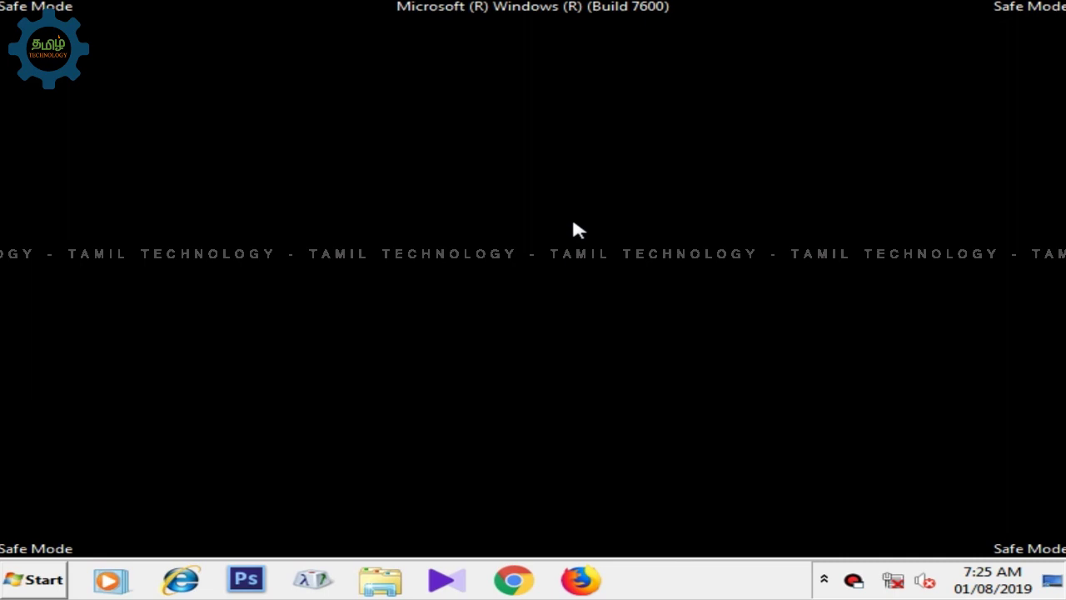
pyautogui.rightClick(381, 147)
pyautogui.click(460, 197)
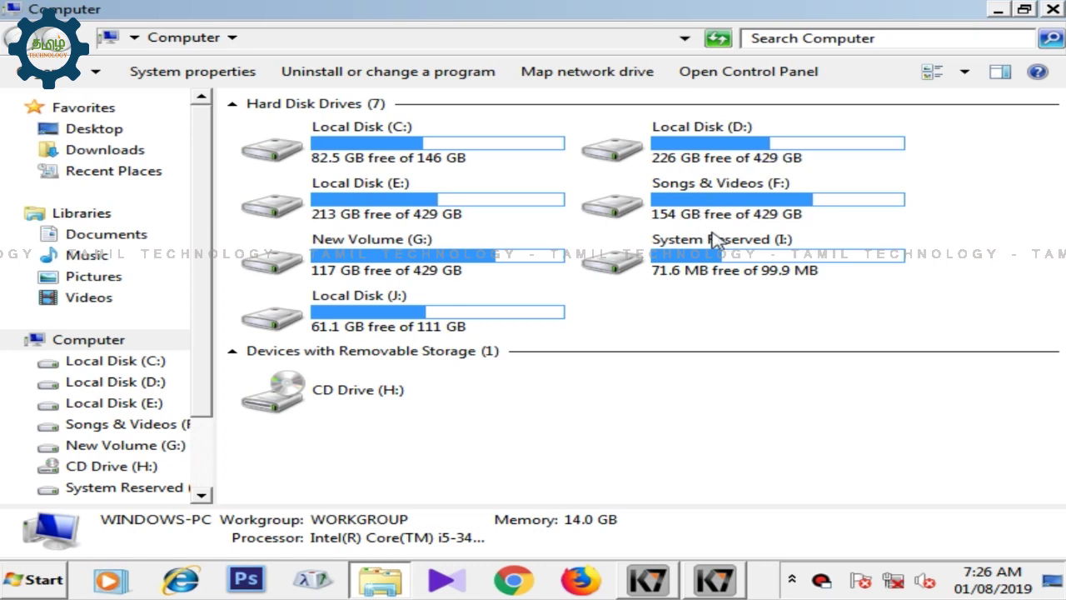
# Search the installed programs for "k7", open K7TotalSecurity and start a Complete Scan of the computer
pyautogui.moveTo(713, 238)
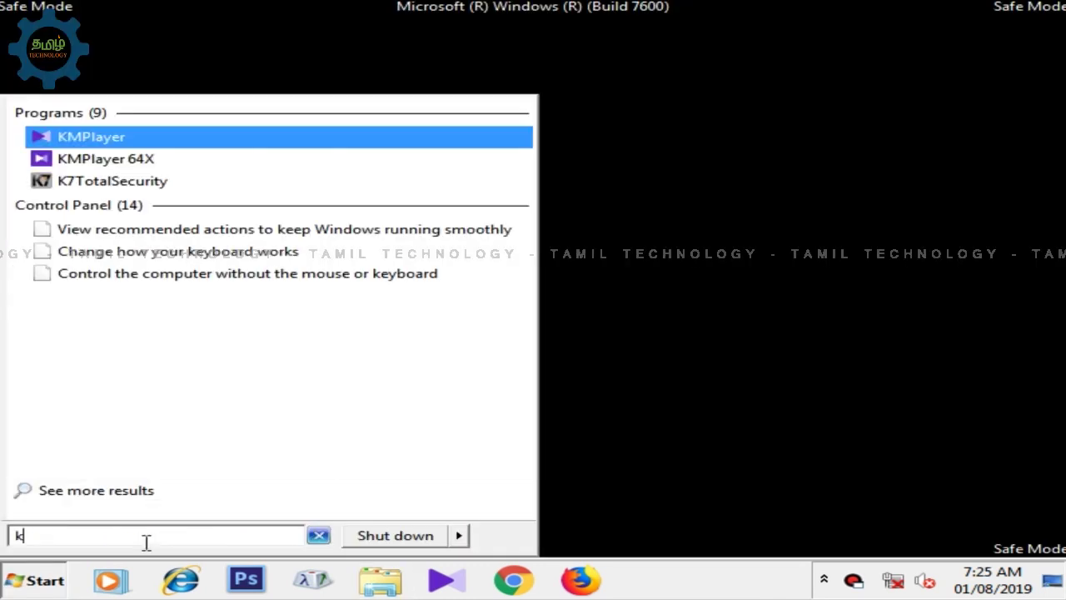
pyautogui.write('7')
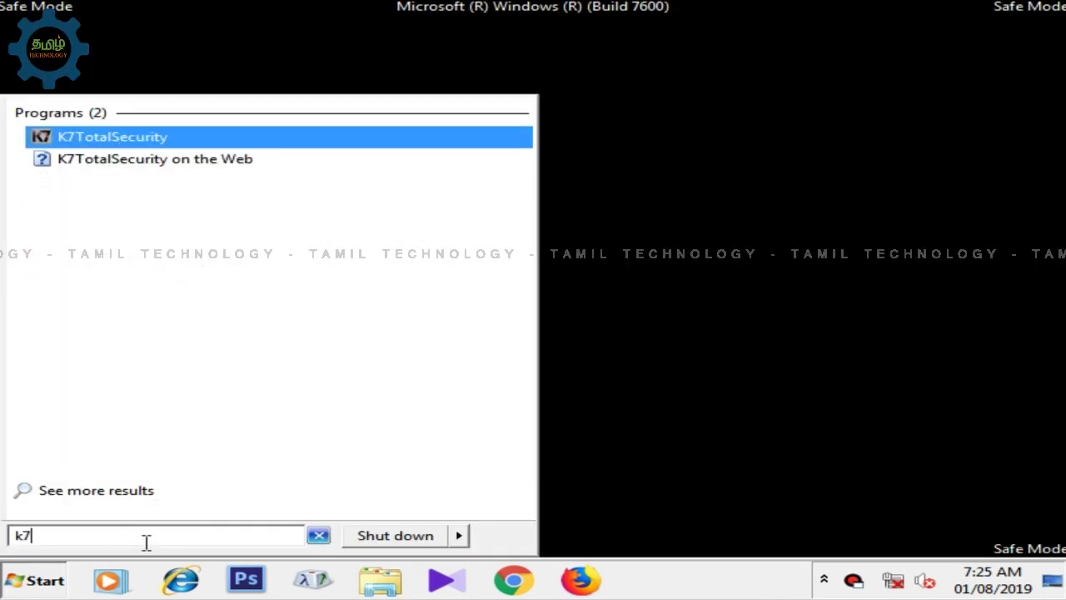
pyautogui.click(139, 146)
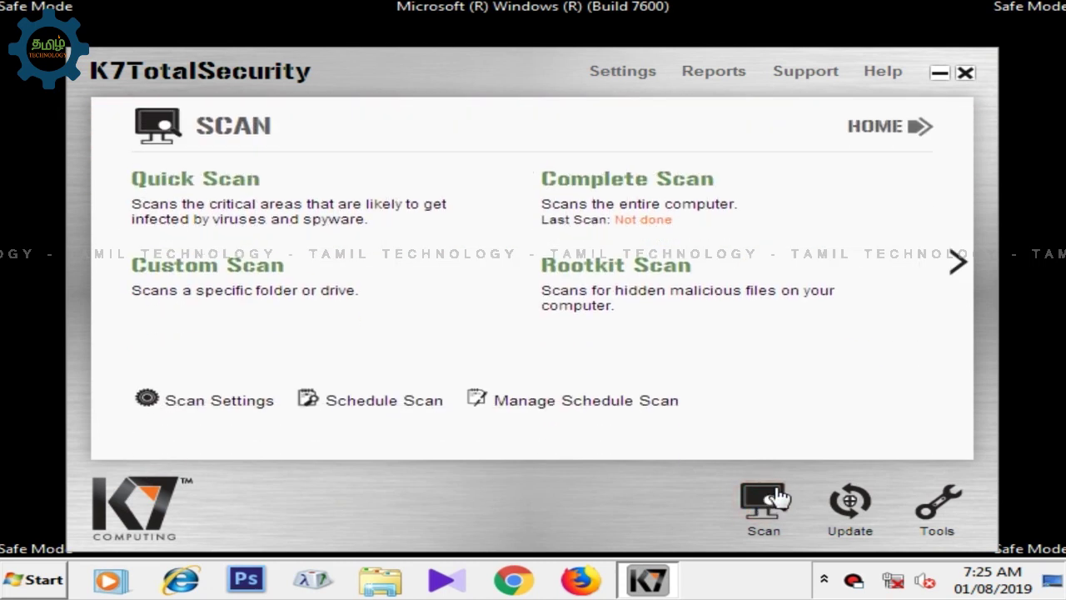
pyautogui.click(641, 180)
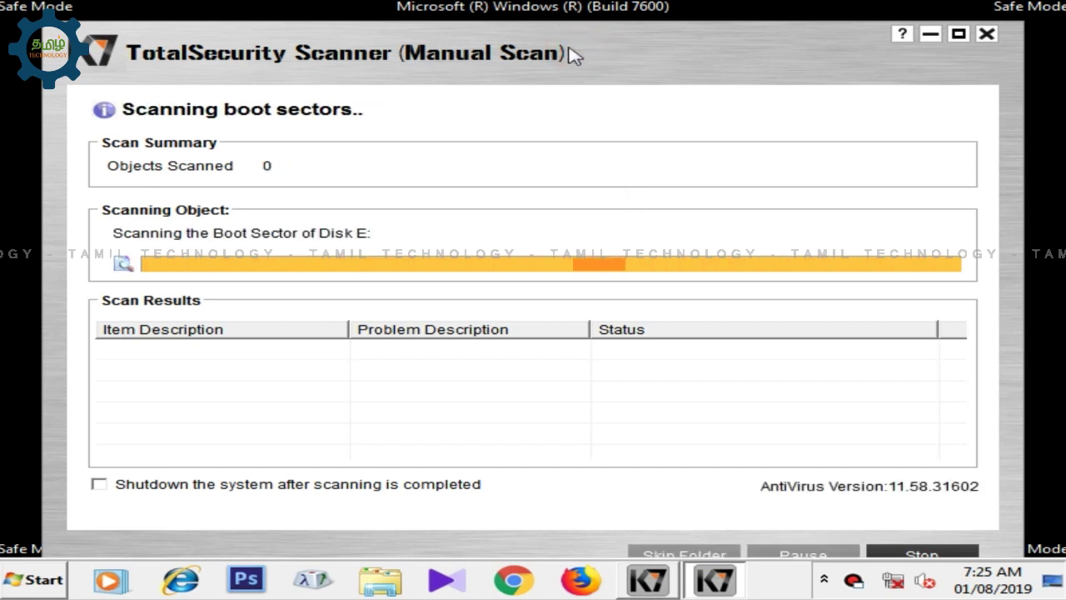
pyautogui.moveTo(575, 56); pyautogui.dragTo(578, 33)
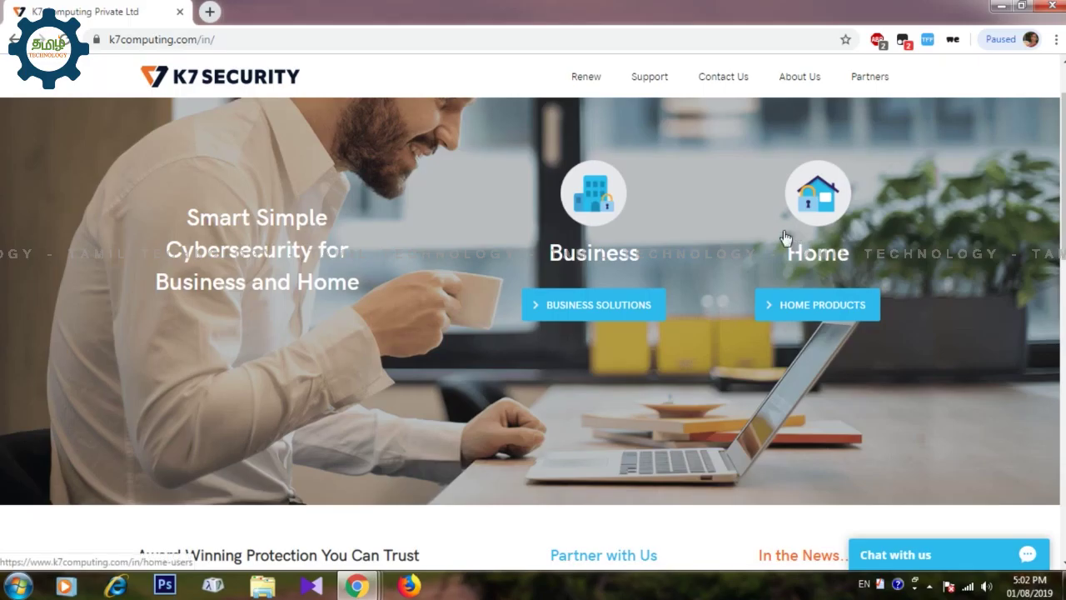
# From the K7 home products site, browse the support Solutions to the Tools list under Downloads, and close the browser
pyautogui.click(810, 305)
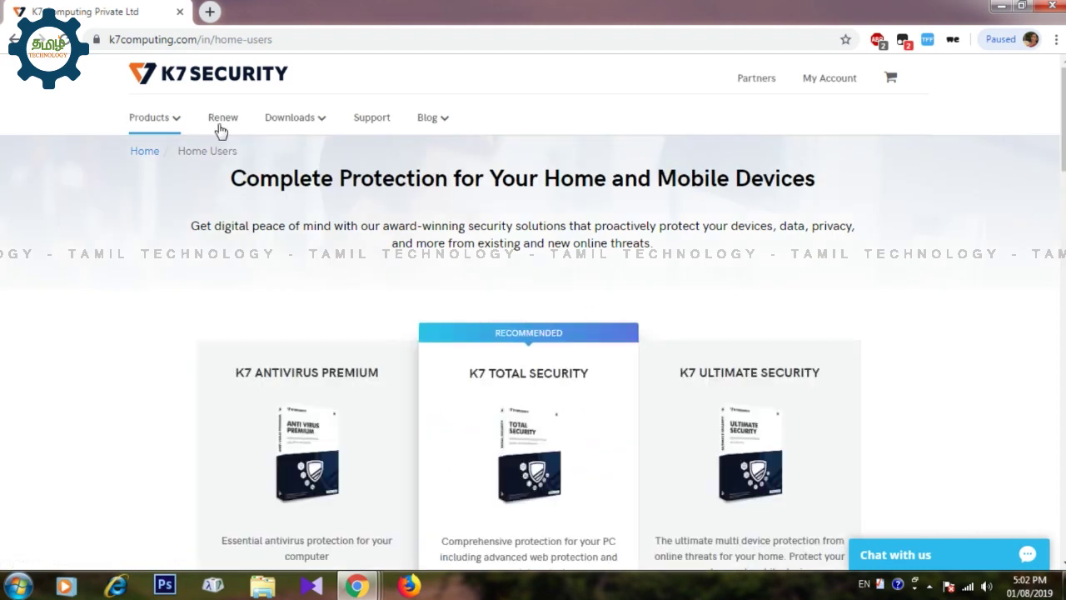
pyautogui.click(378, 120)
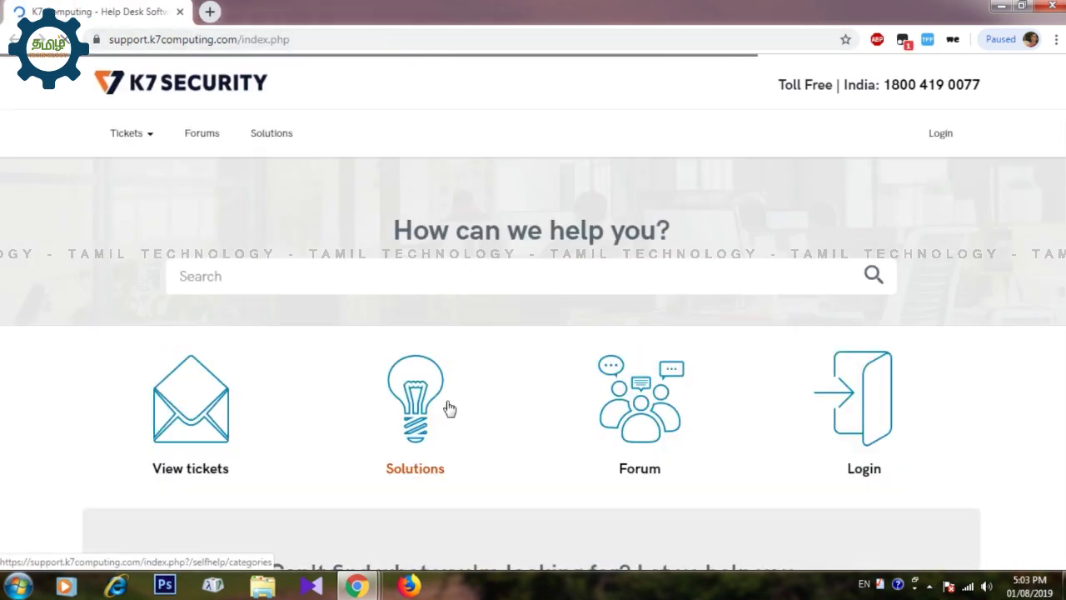
pyautogui.click(414, 421)
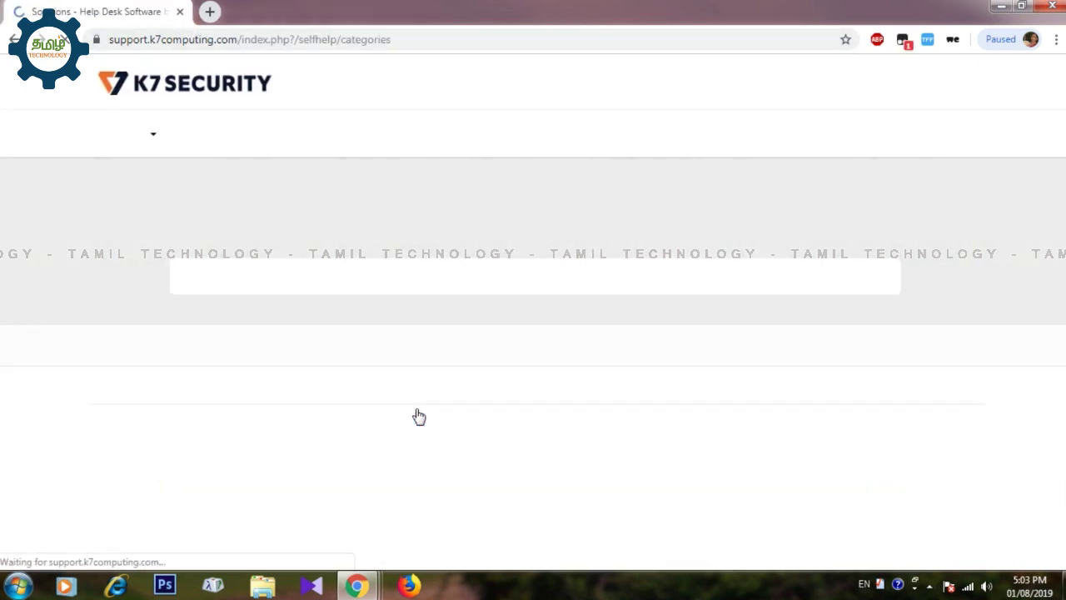
pyautogui.scroll(-5, 431, 442)
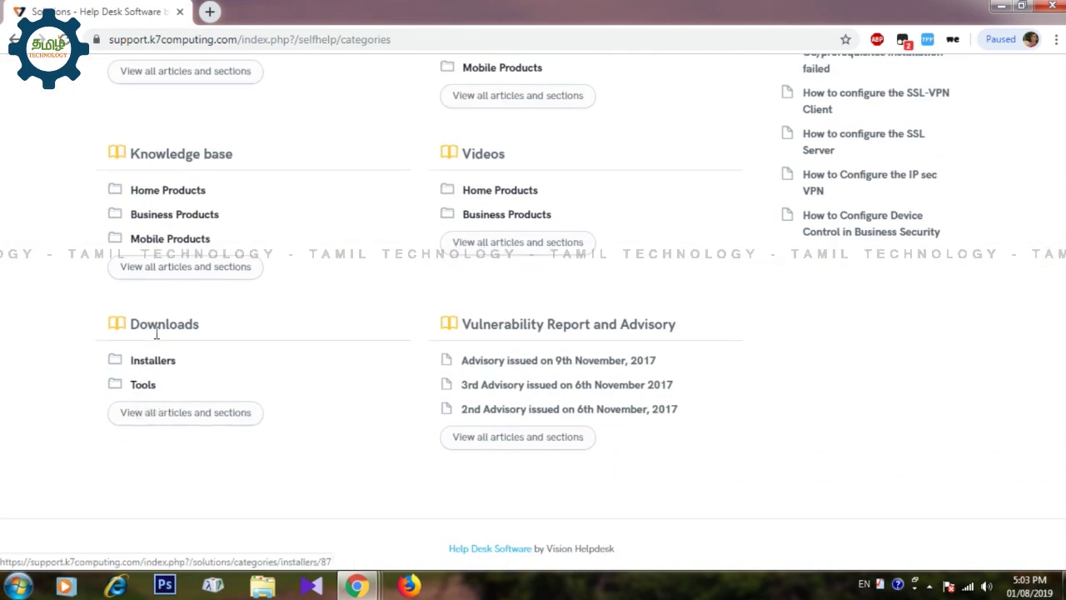
pyautogui.click(137, 384)
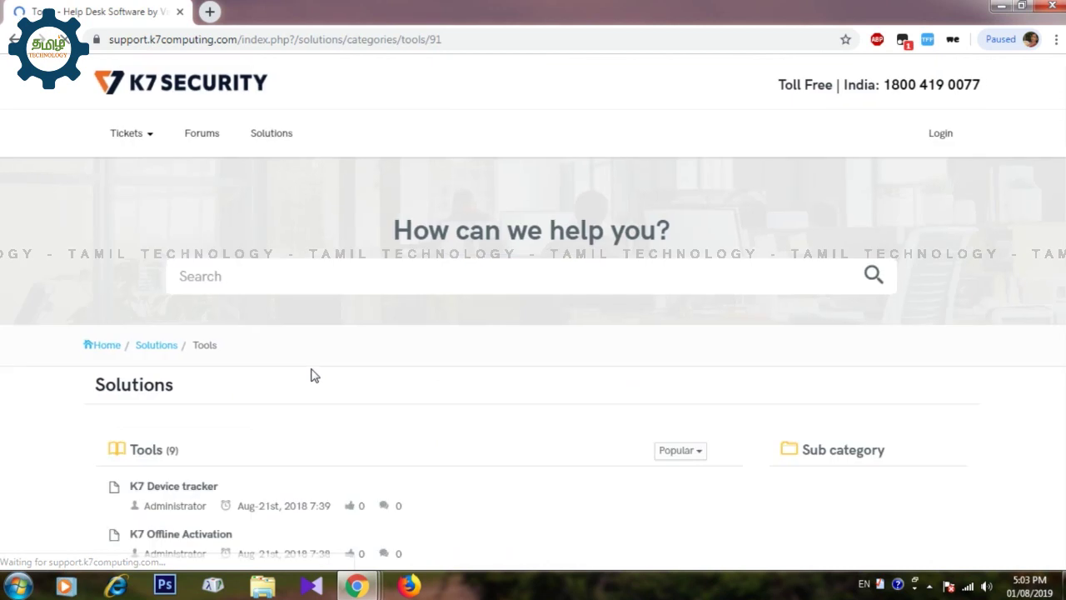
pyautogui.scroll(-4, 438, 352)
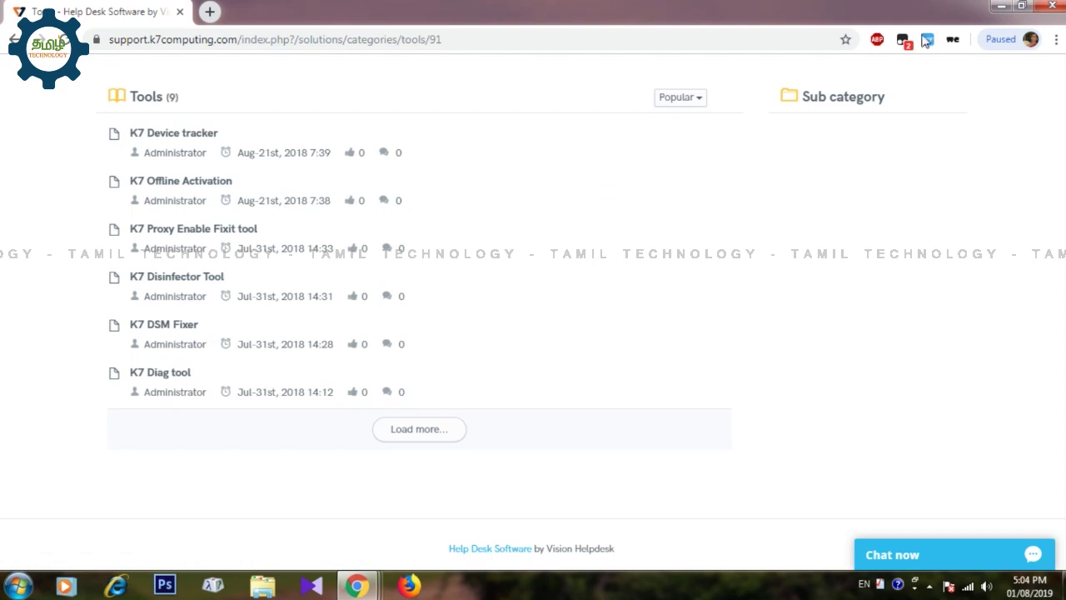
pyautogui.click(1054, 8)
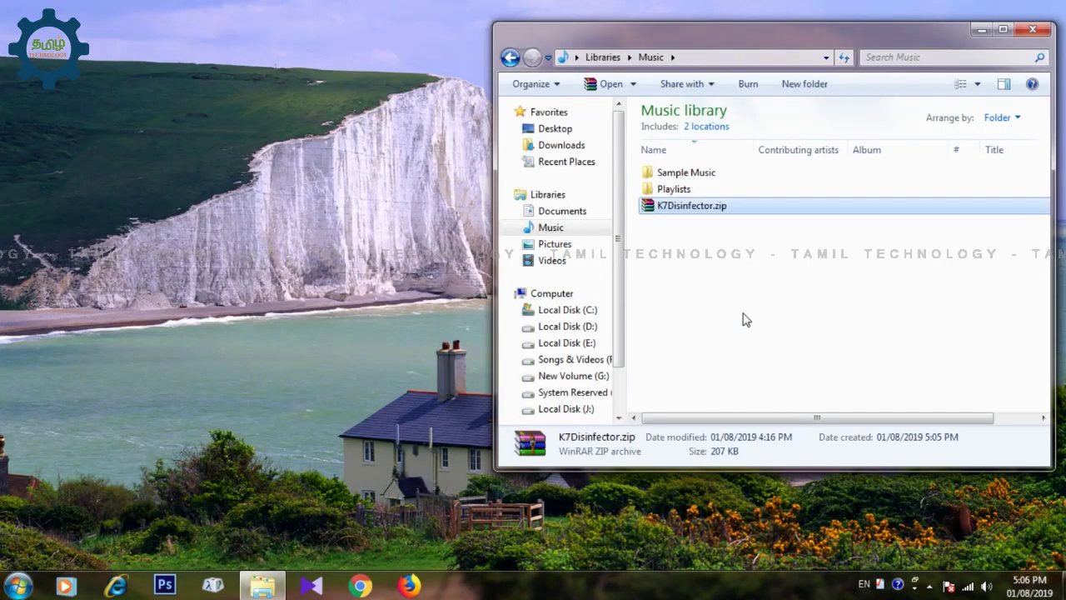
# Extract K7Disinfector.zip in the Music library into its own K7Disinfector folder and open that folder
pyautogui.rightClick(675, 206)
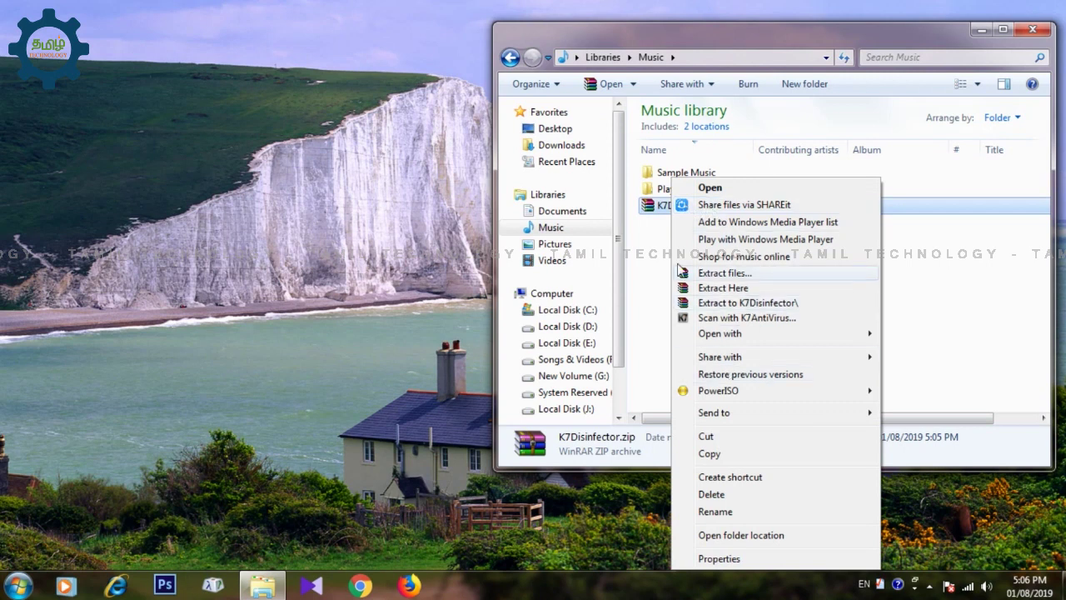
pyautogui.click(752, 305)
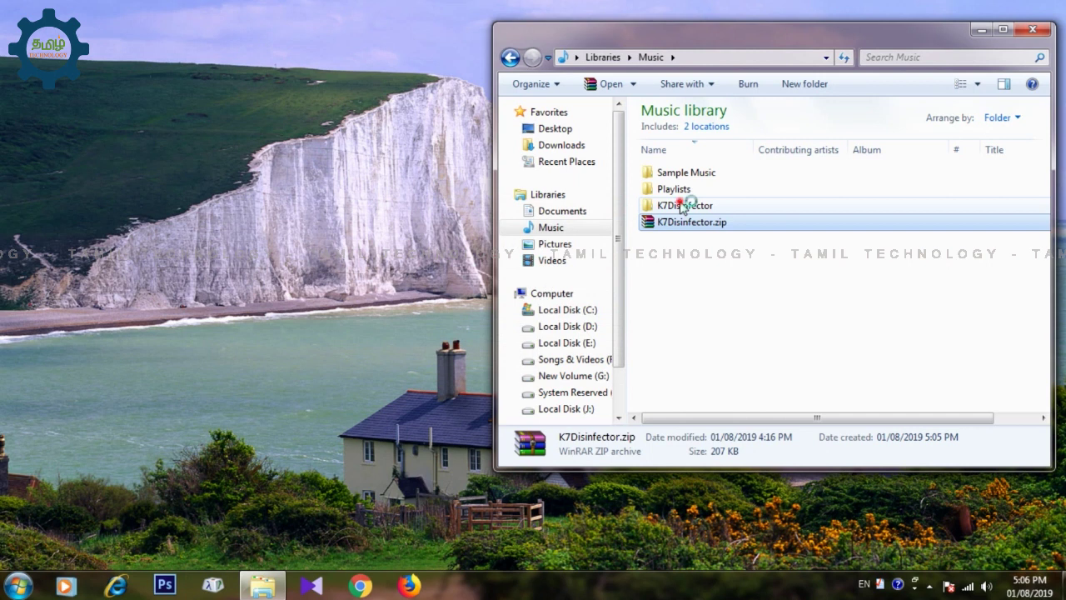
pyautogui.doubleClick(681, 206)
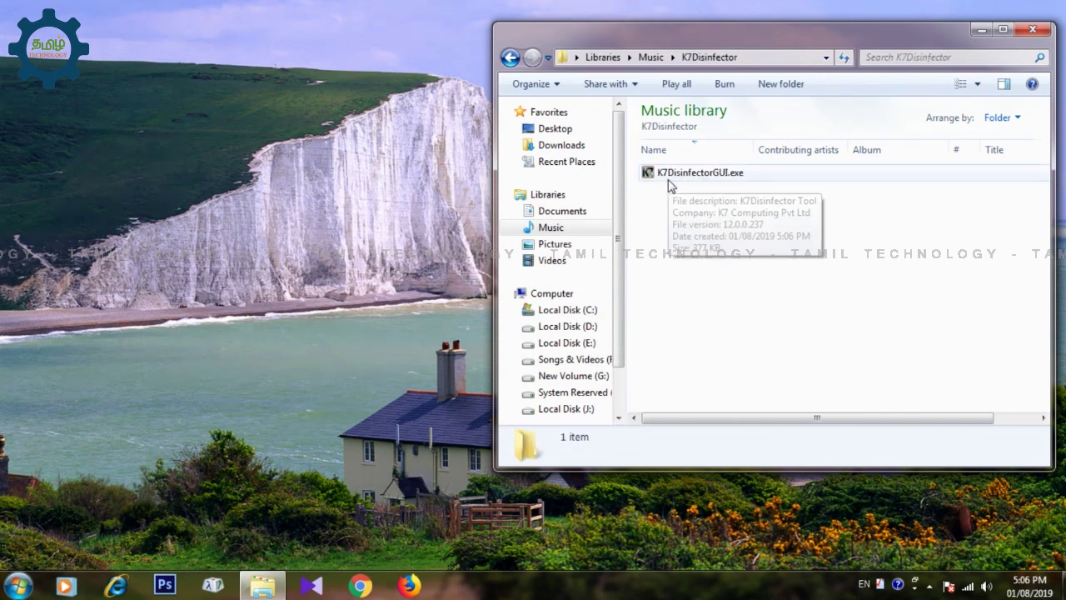
# Run K7DisinfectorGUI.exe from the extracted folder and accept its license agreement
pyautogui.click(729, 178)
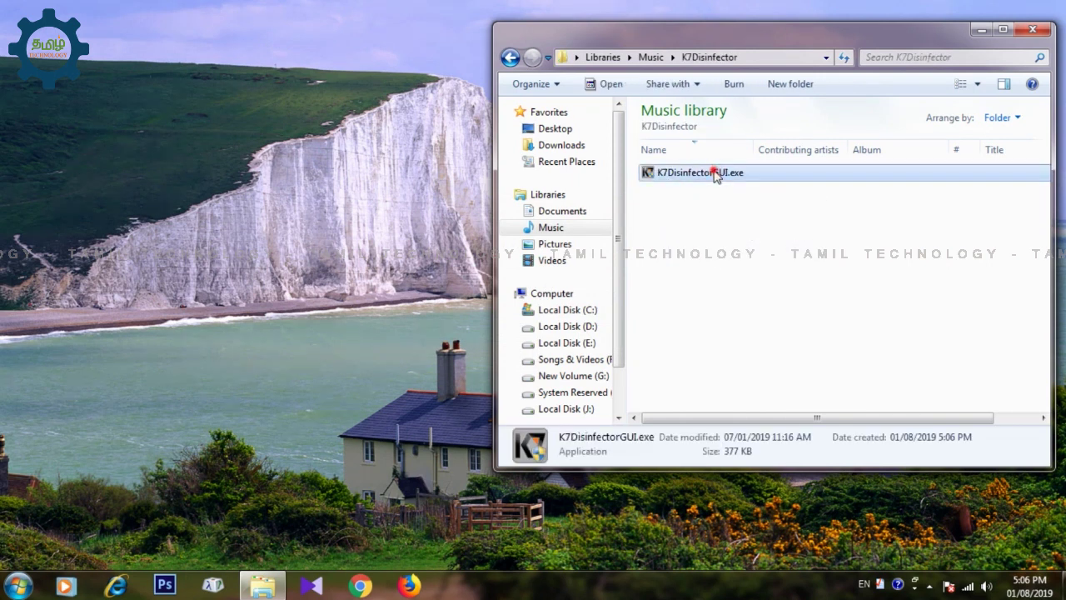
pyautogui.press('Return')
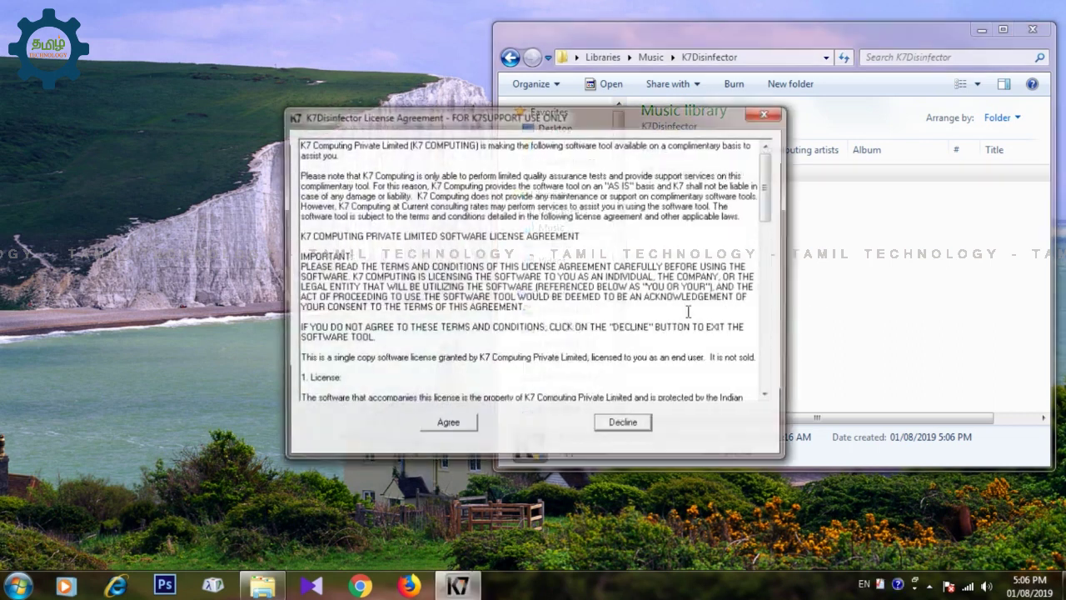
pyautogui.click(448, 426)
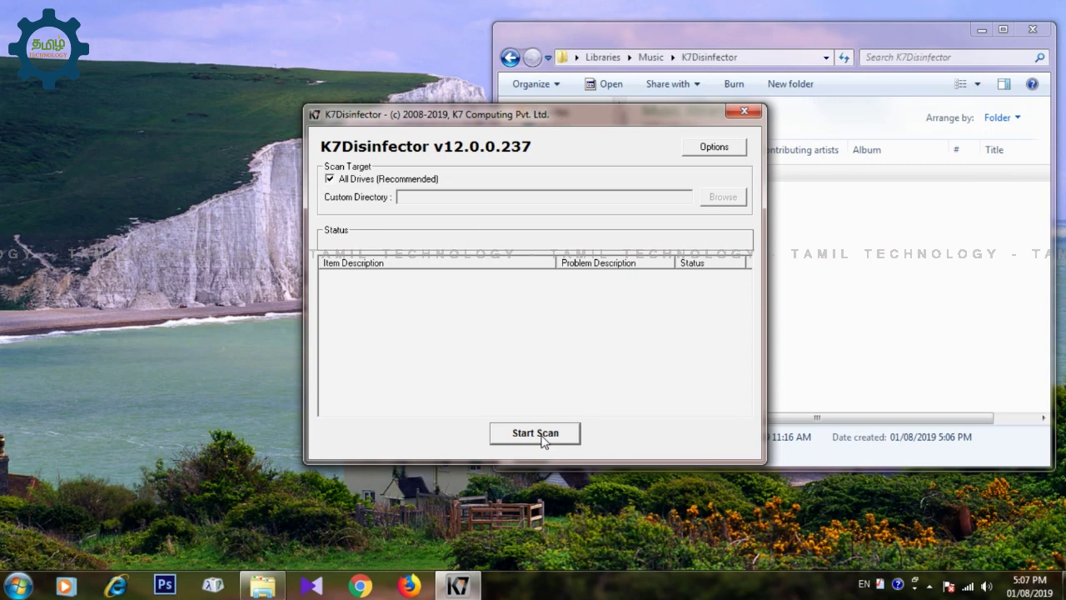
# Start a K7Disinfector scan with All Drives as the target and stop it while it is running
pyautogui.click(537, 440)
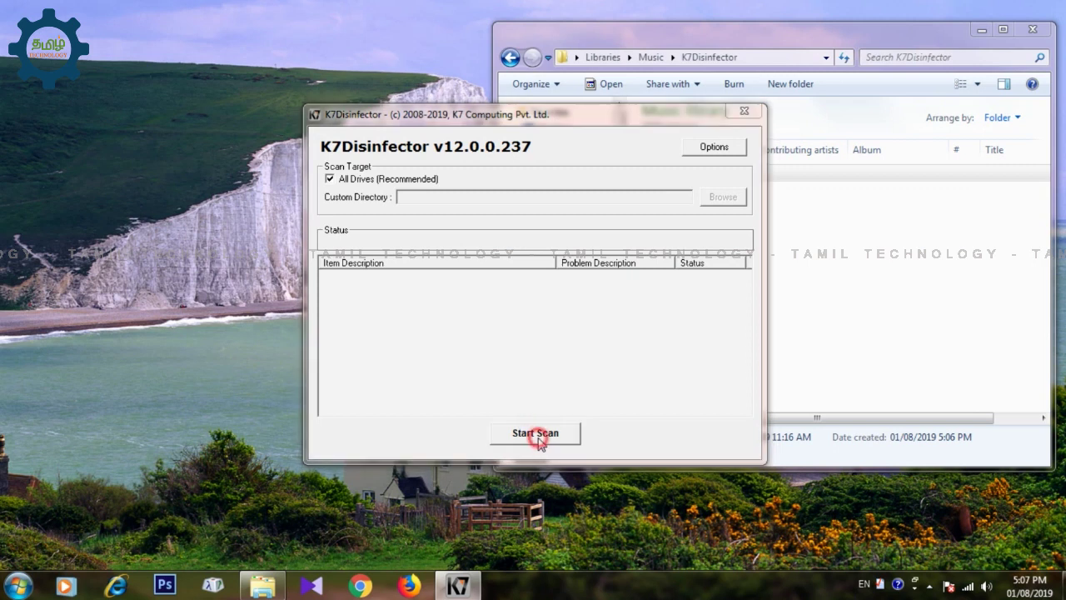
pyautogui.click(684, 365)
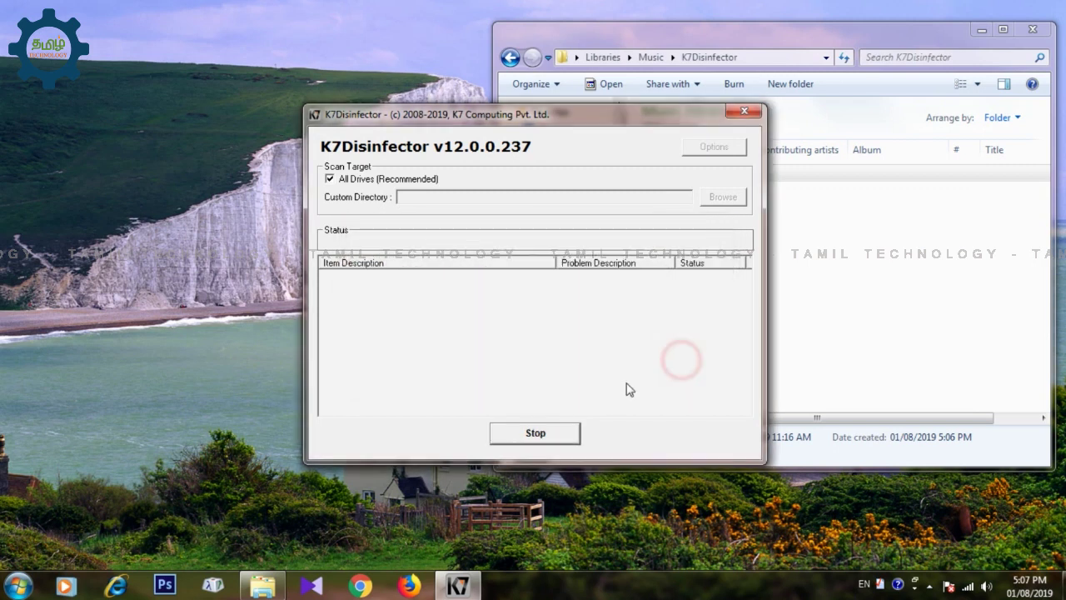
pyautogui.click(542, 433)
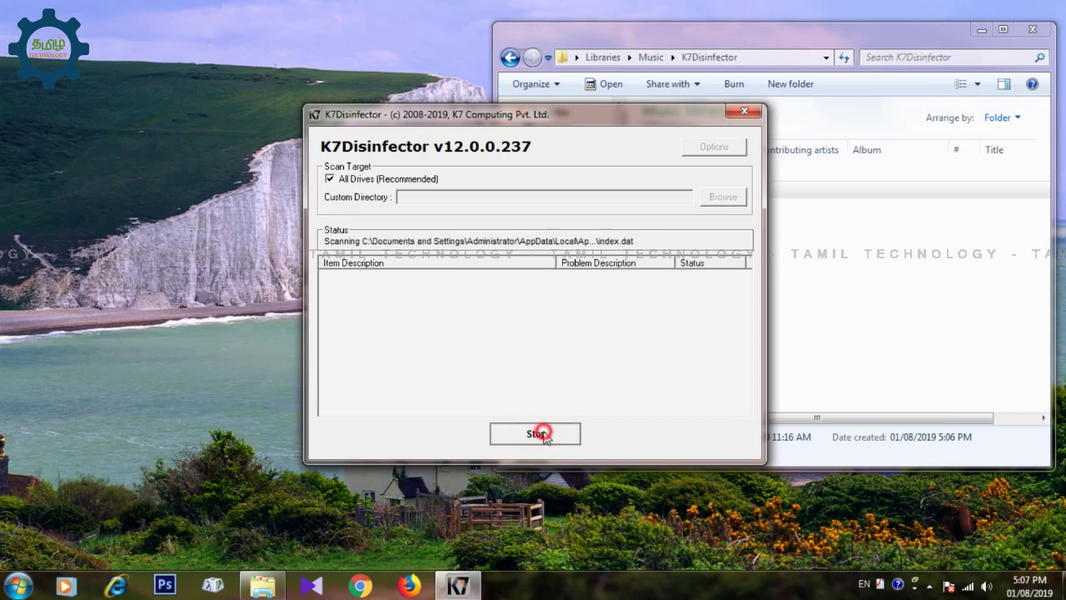